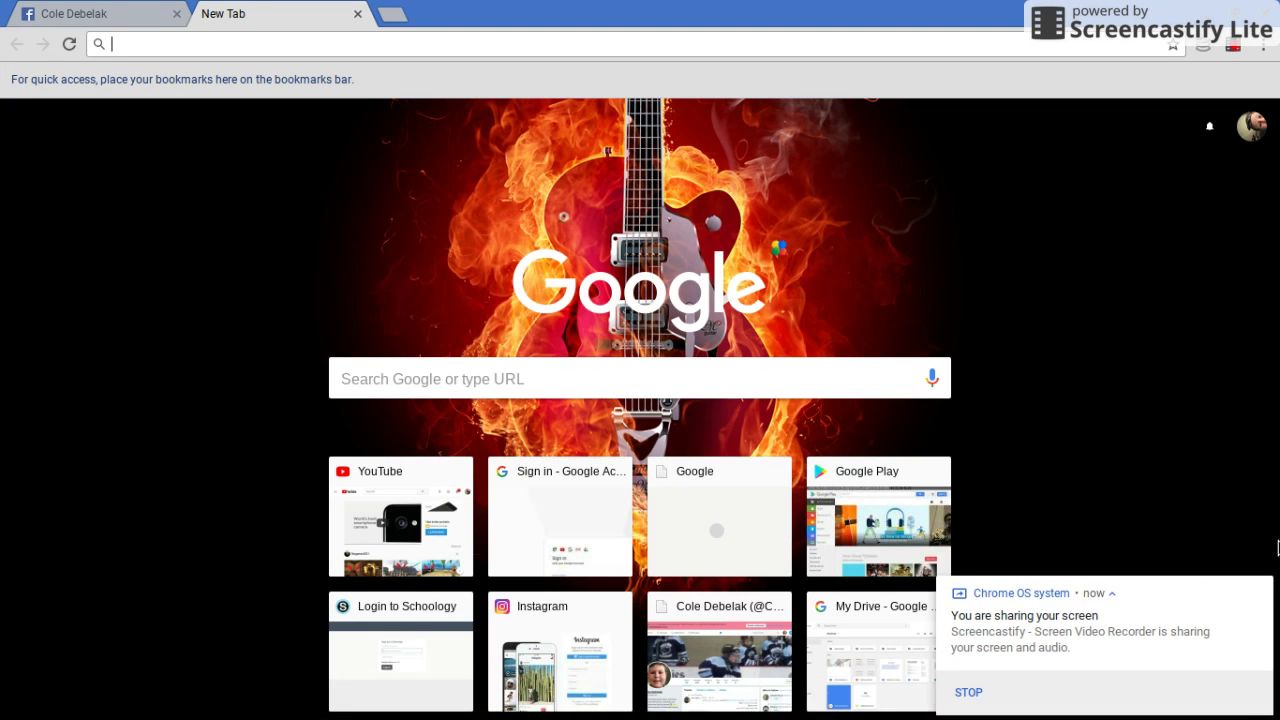
Dismiss the screen-sharing notice and search Google for 'facebook' from the blank new tab.
click(1264, 591)
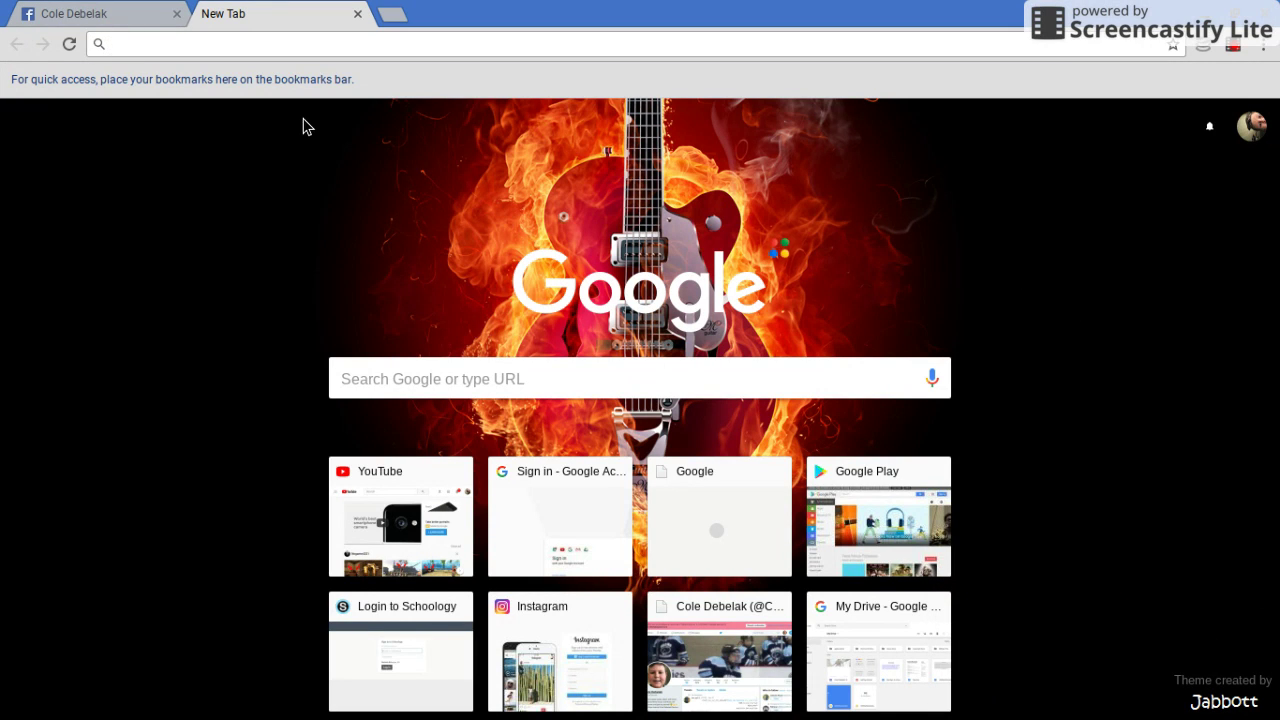
click(105, 18)
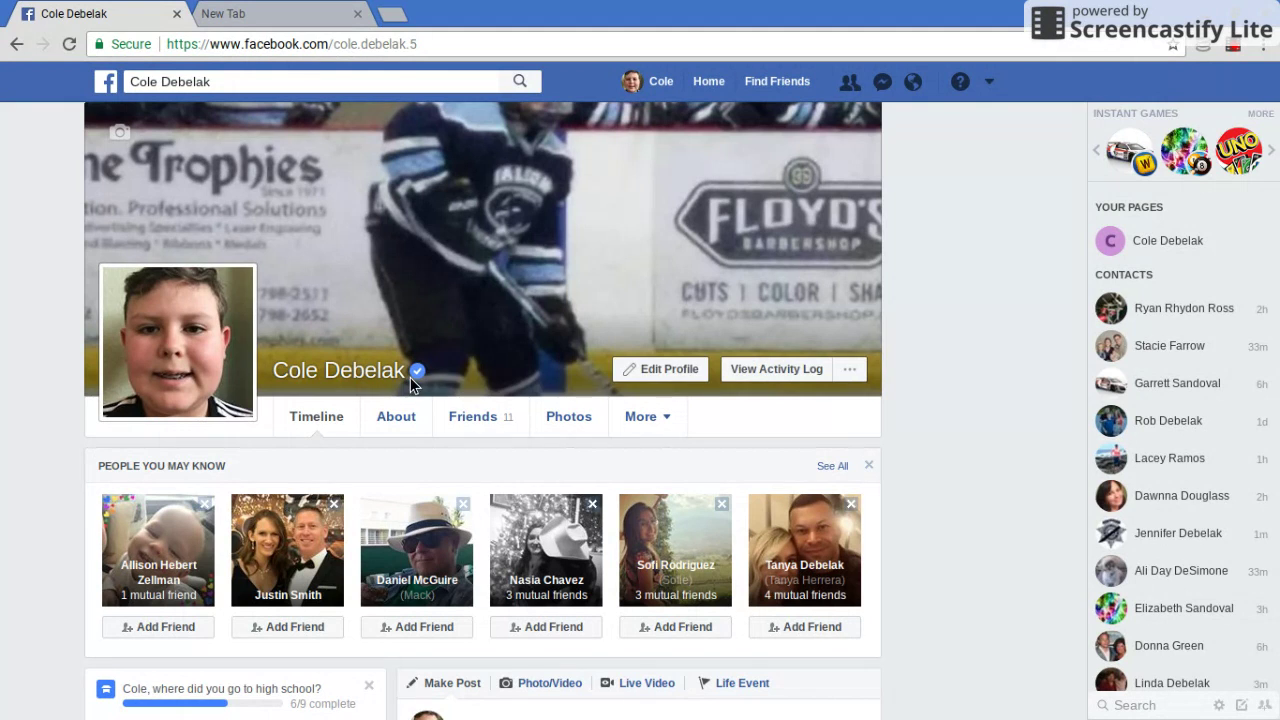
click(290, 14)
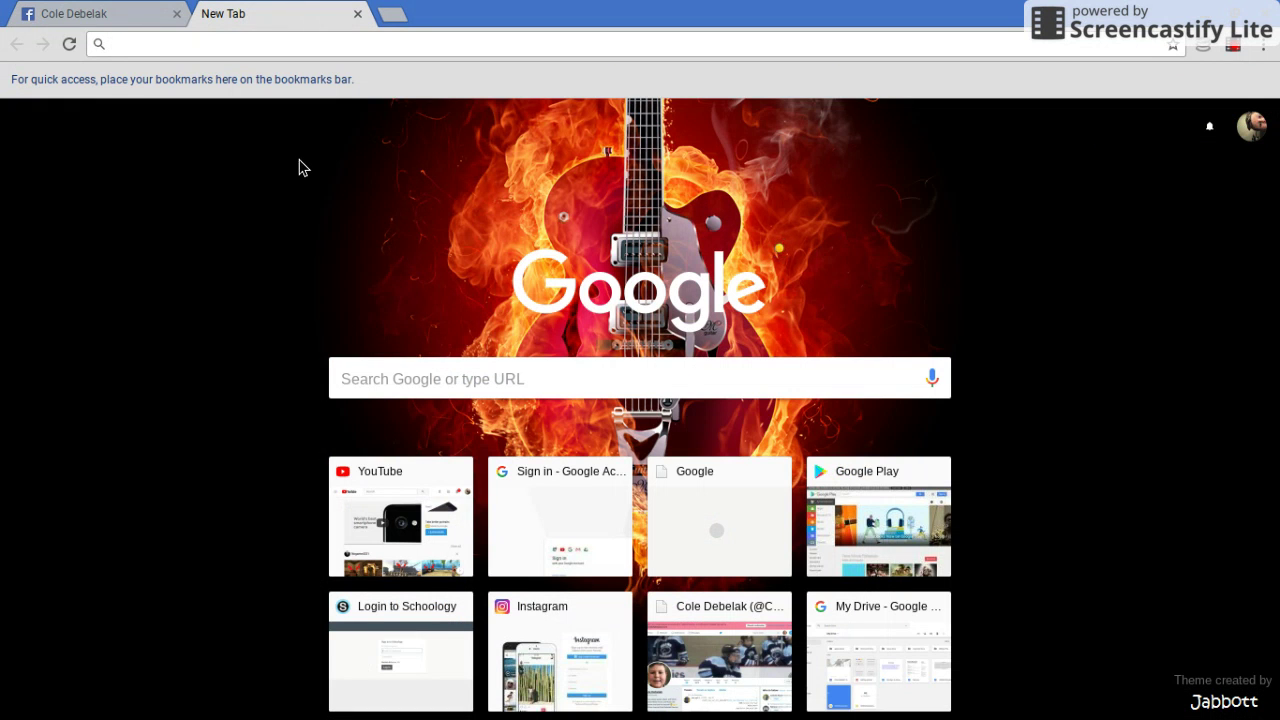
text(f)
key(Return)
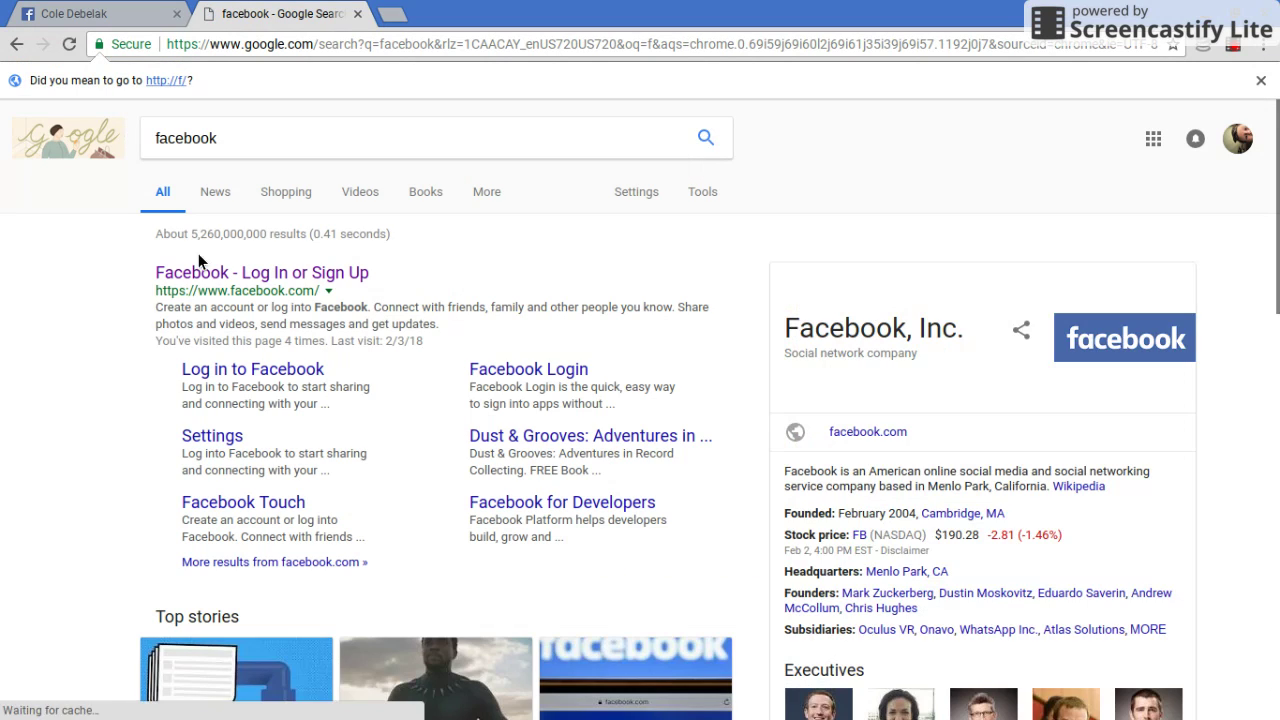
Open Facebook from the search results, go to your own profile, and start another blank tab.
click(277, 280)
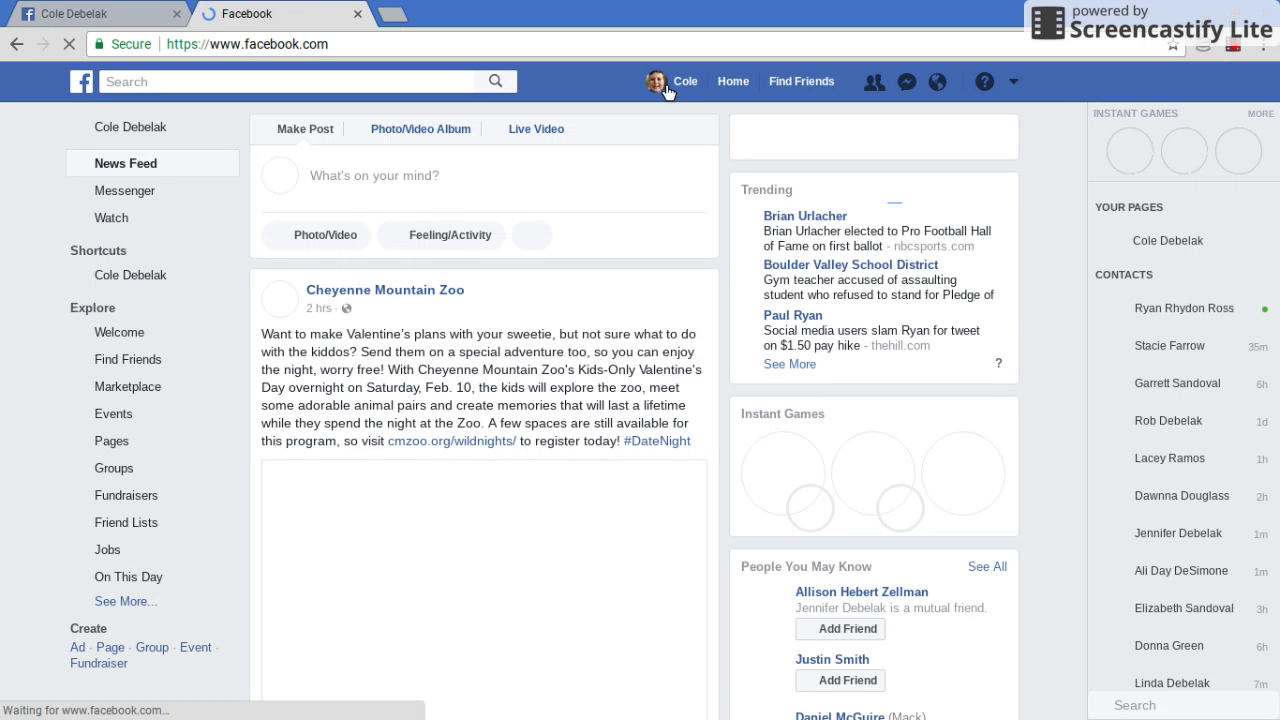
click(667, 88)
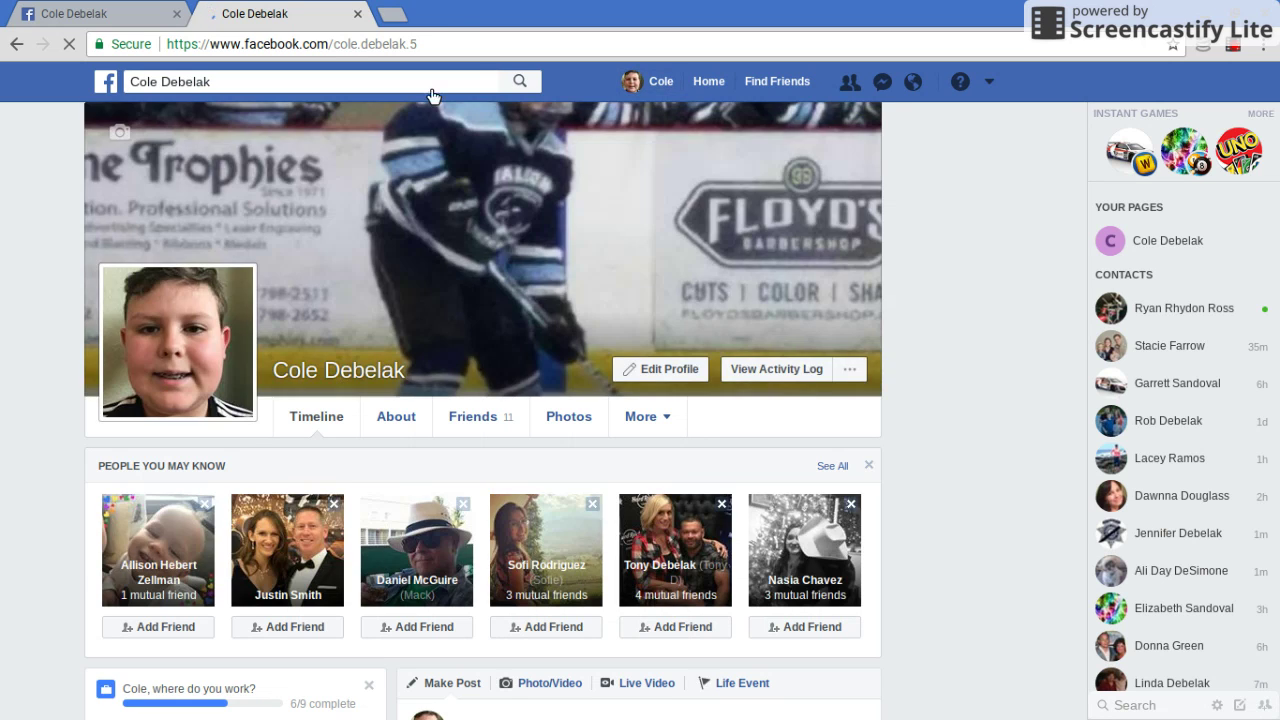
click(399, 14)
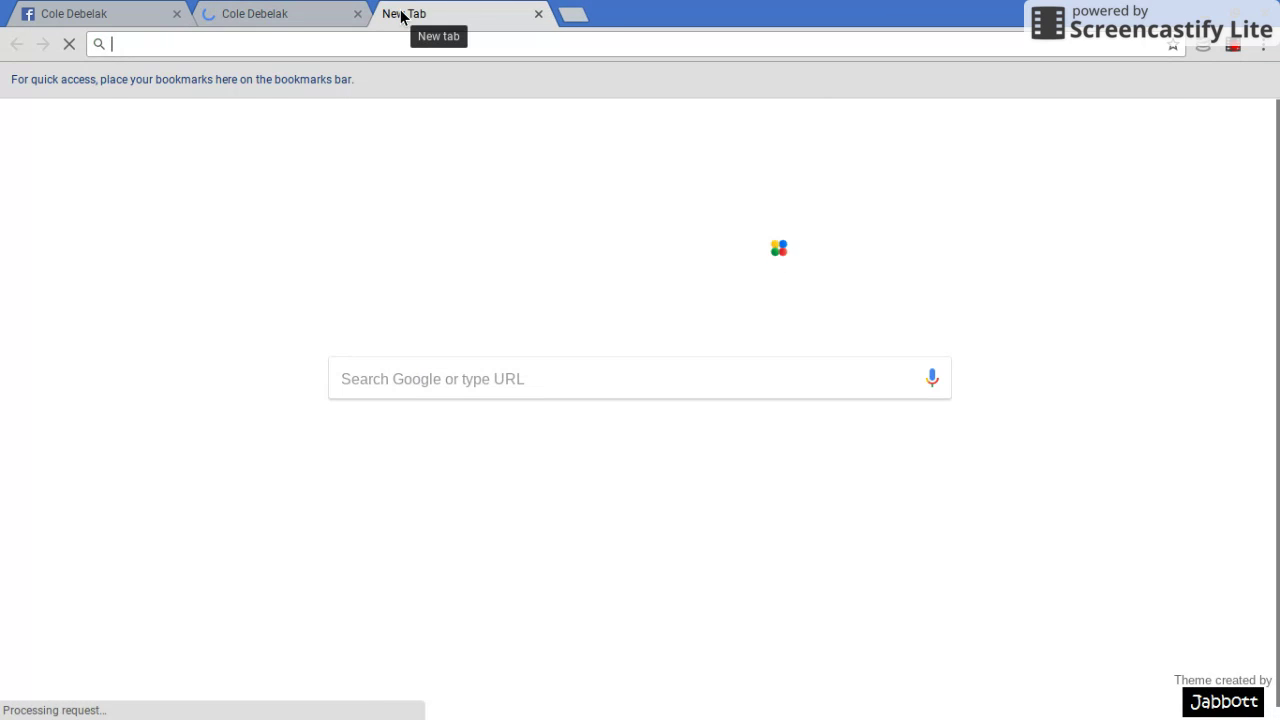
Search Google for 'facebook' and open the 'Facebook - Log In or Sign Up' result to reach the News Feed.
text(f)
key(Return)
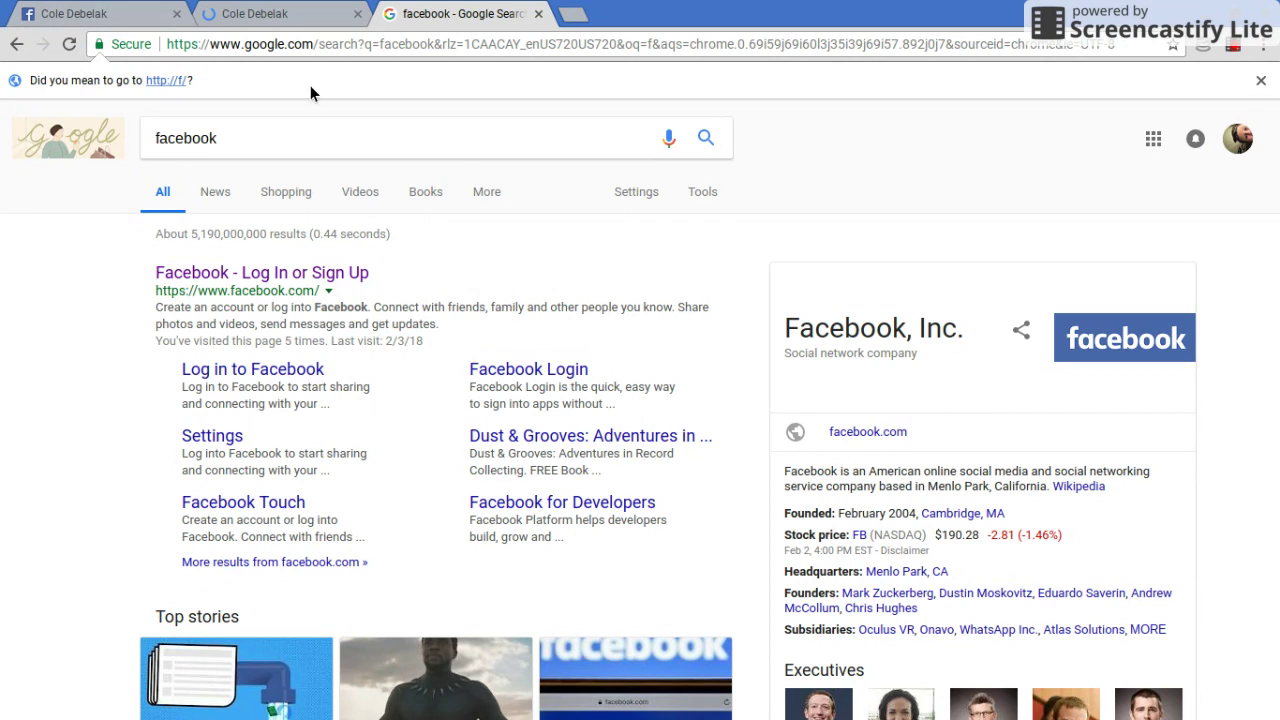
click(200, 274)
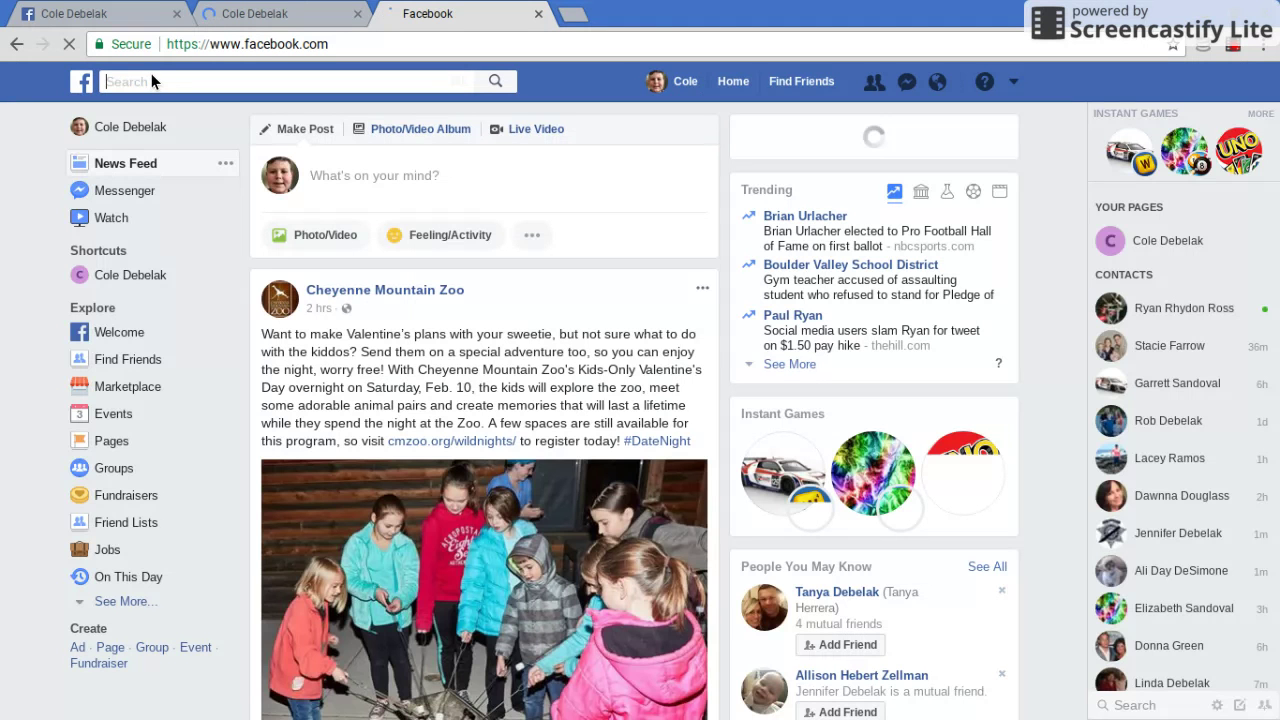
Search Facebook for the celebrity by name and open their verified Page.
click(152, 81)
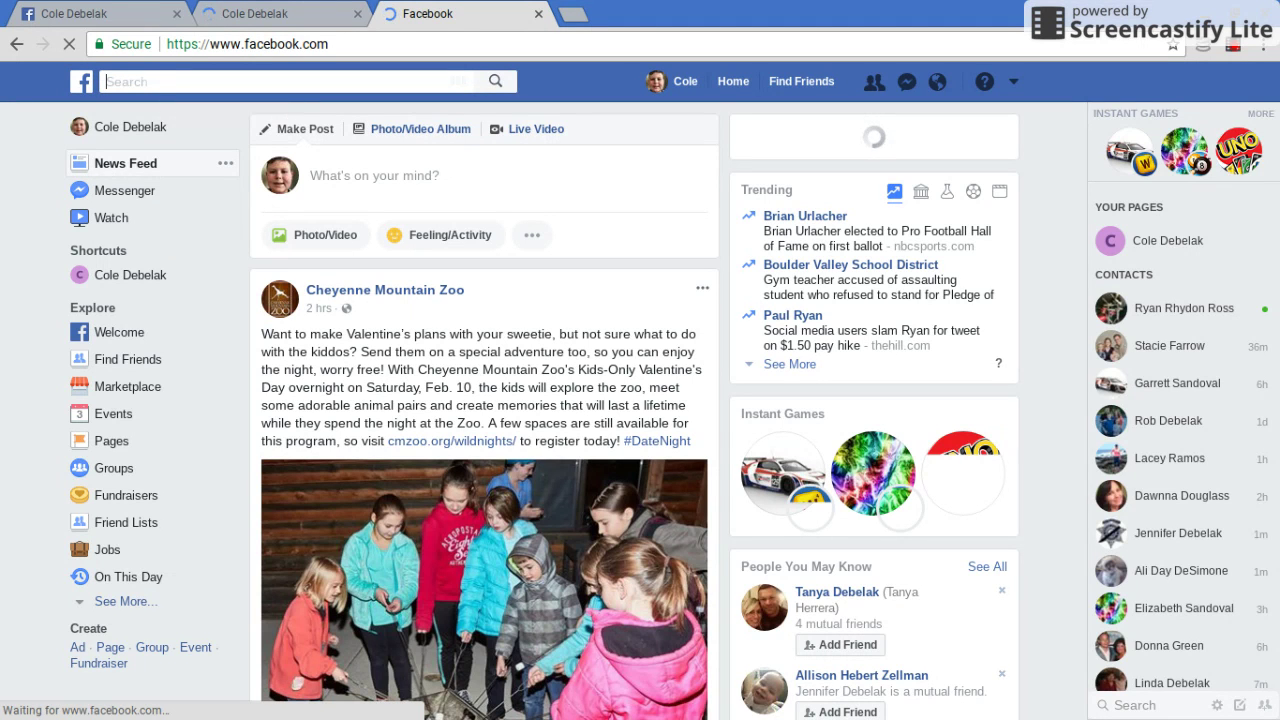
text(r)
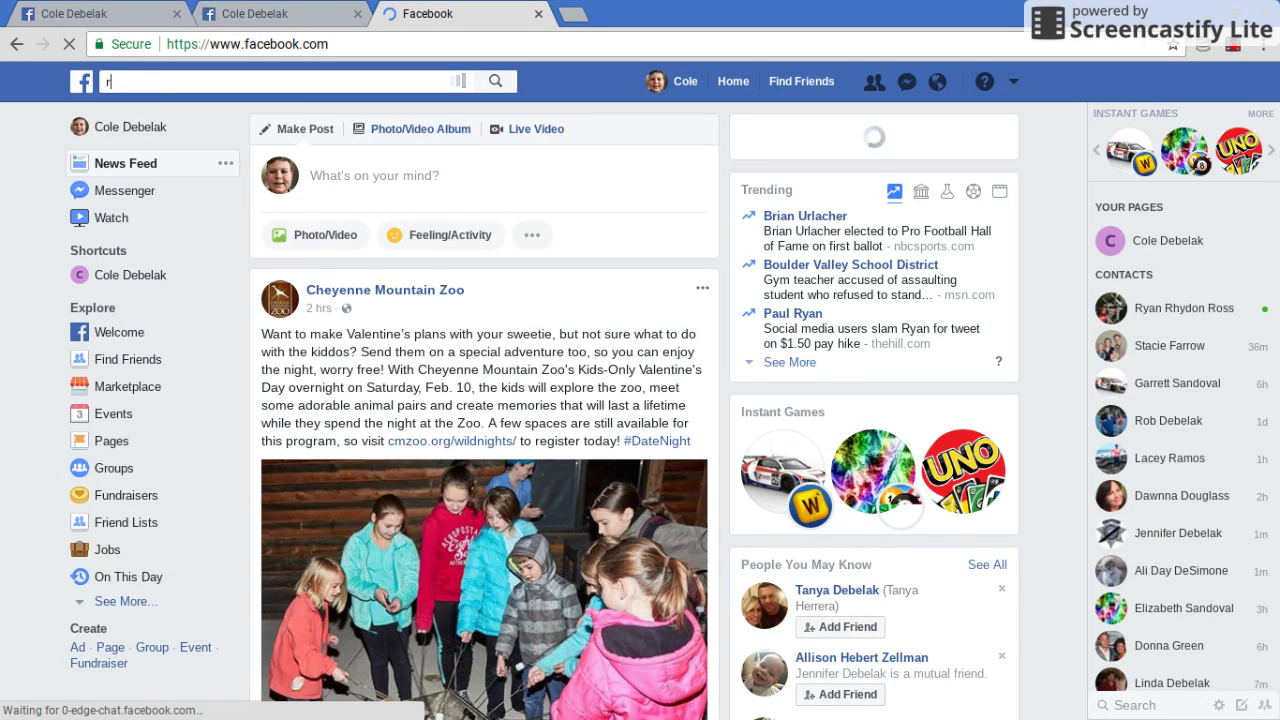
text(om)
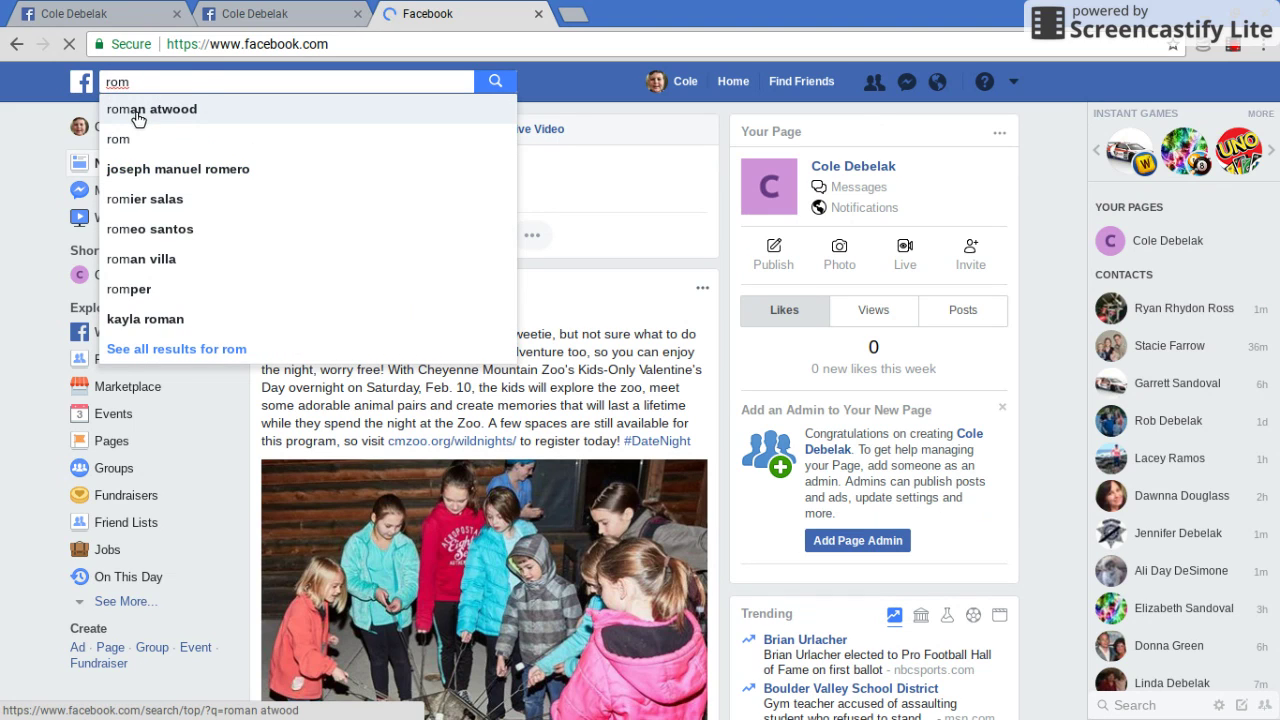
click(138, 112)
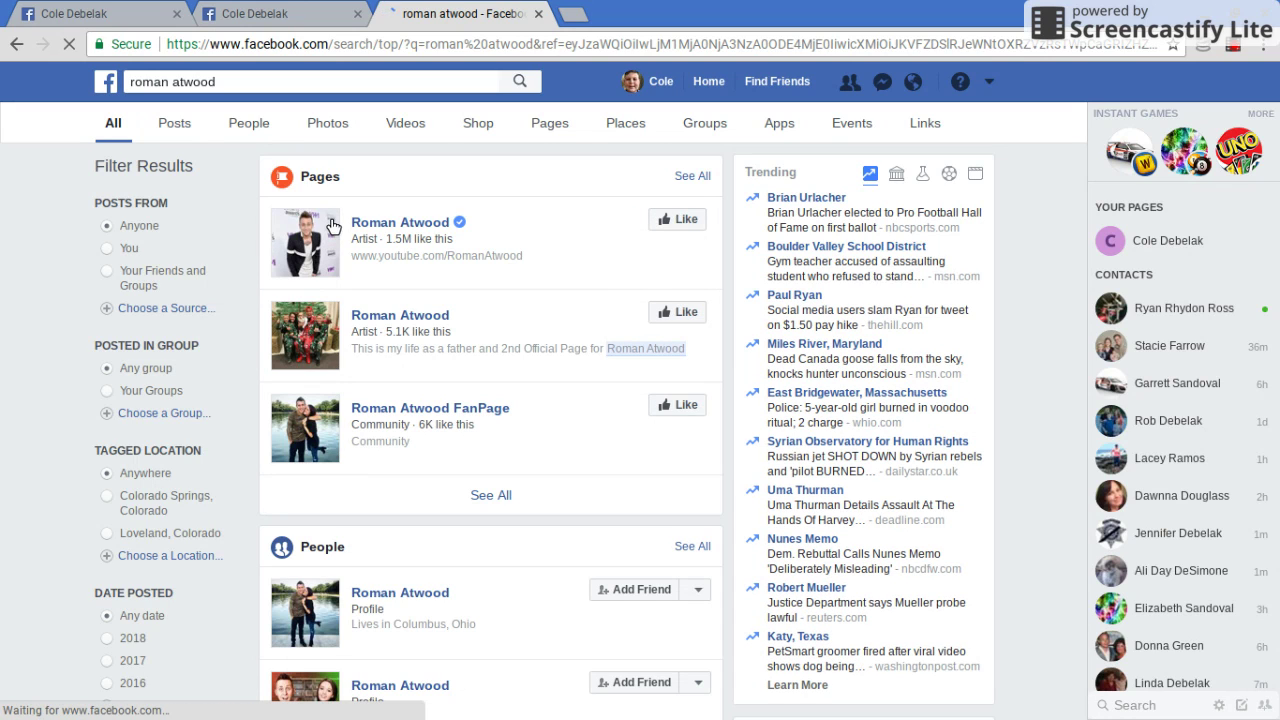
click(383, 222)
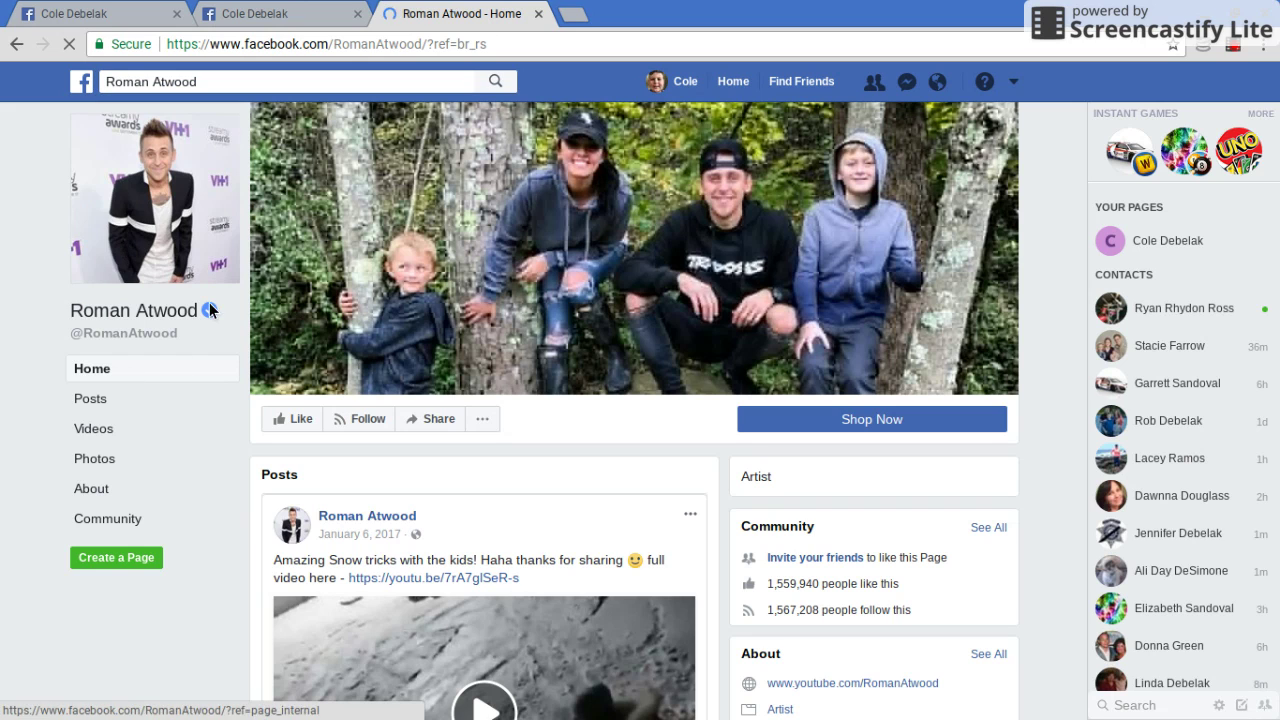
Inspect the blue verified badge on the celebrity's page in DevTools.
mouse_move(209, 312)
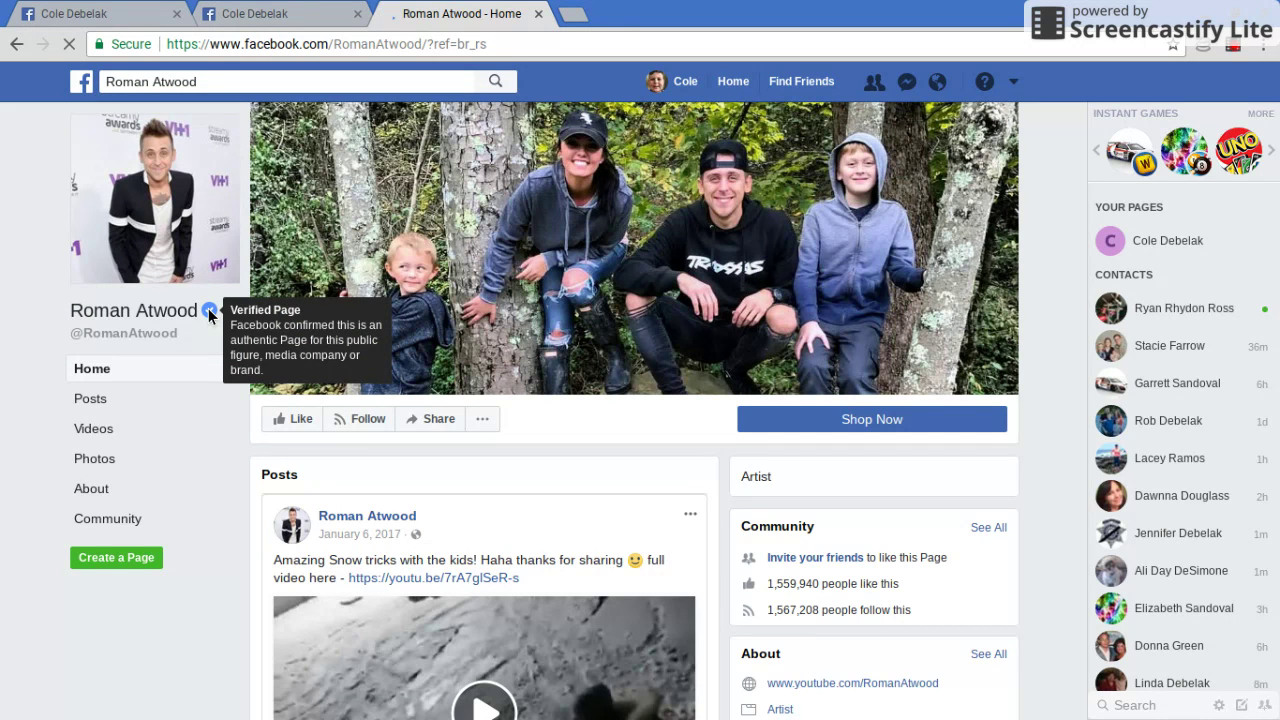
right_click(209, 312)
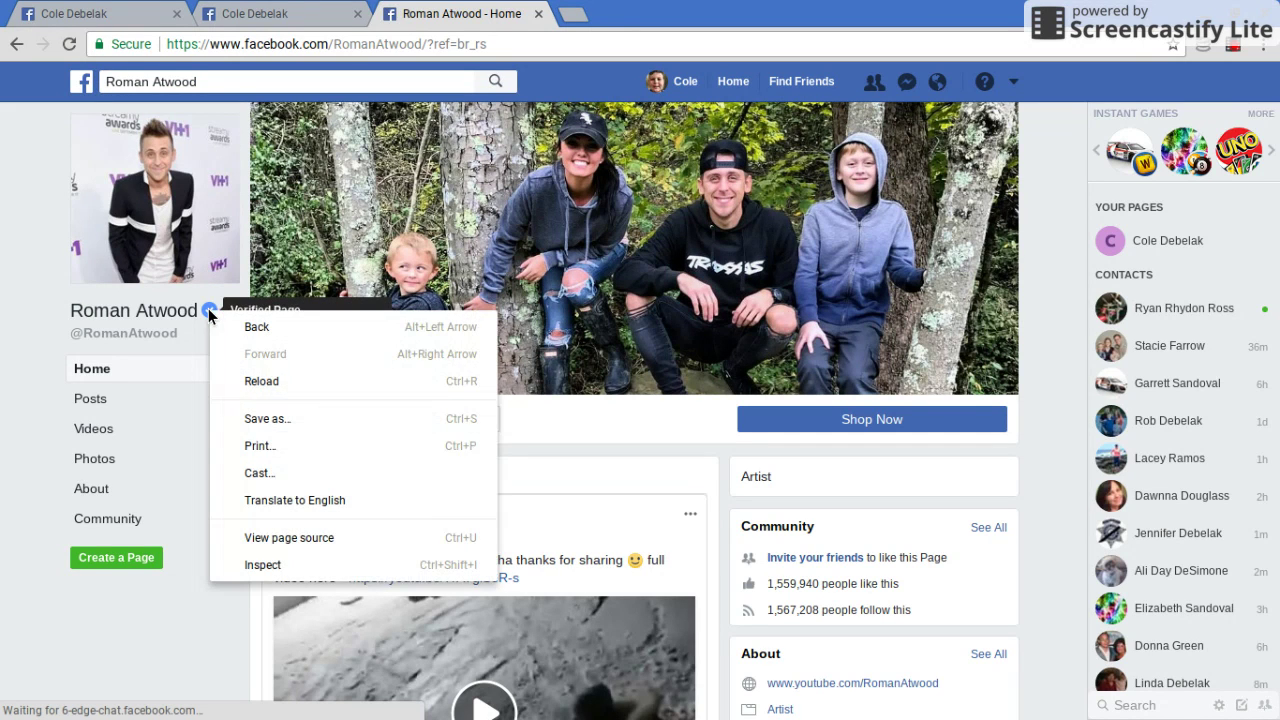
click(272, 570)
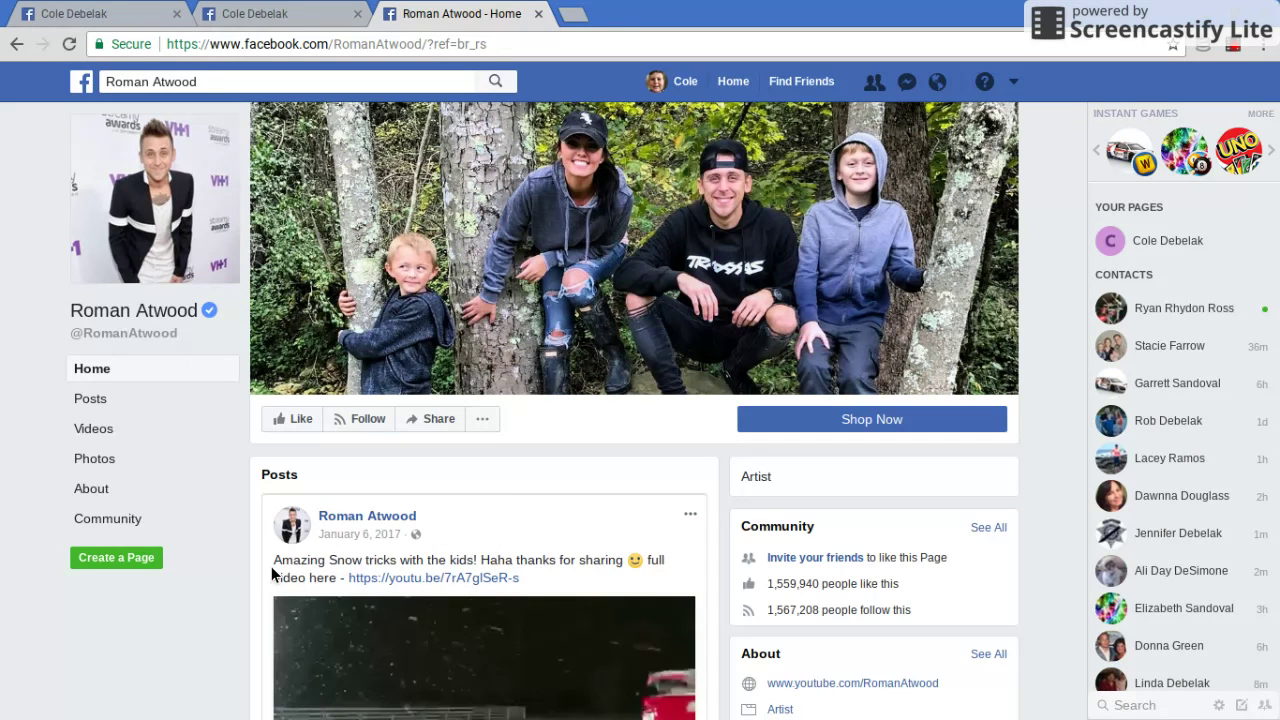
scroll(1076, 318, down, 5)
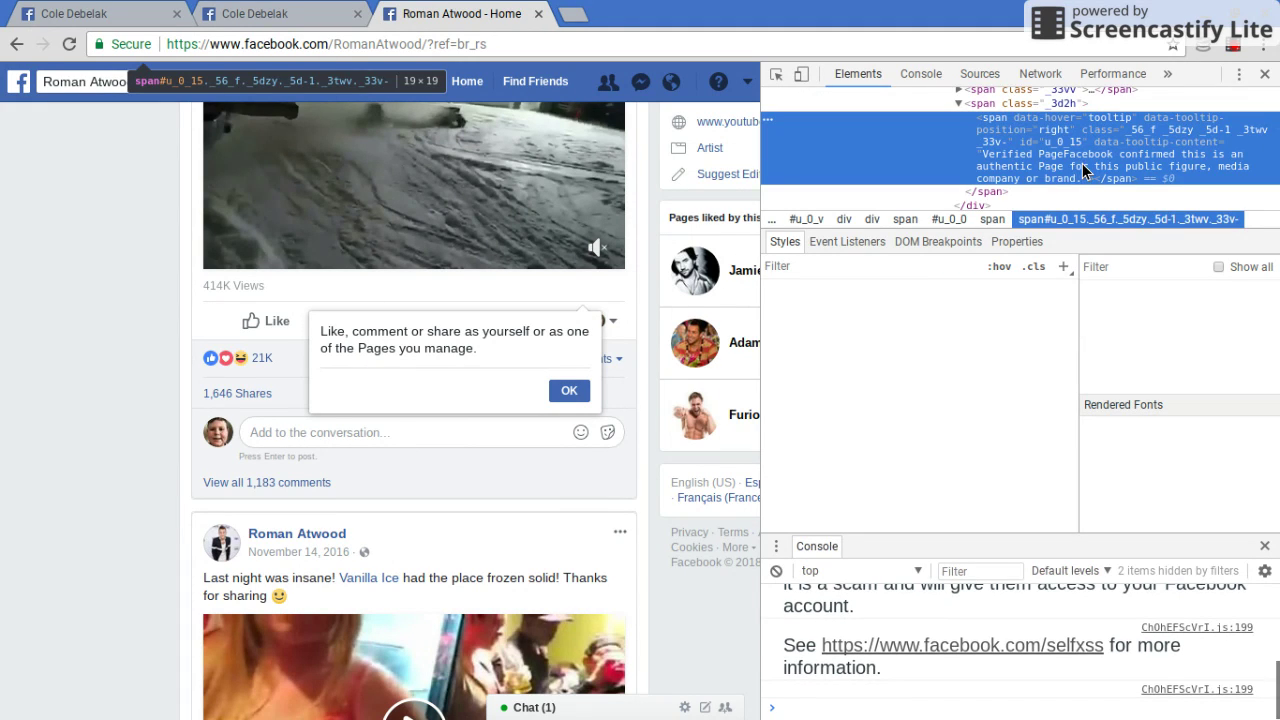
Copy the badge's span element, then return to your own profile tab.
right_click(1090, 160)
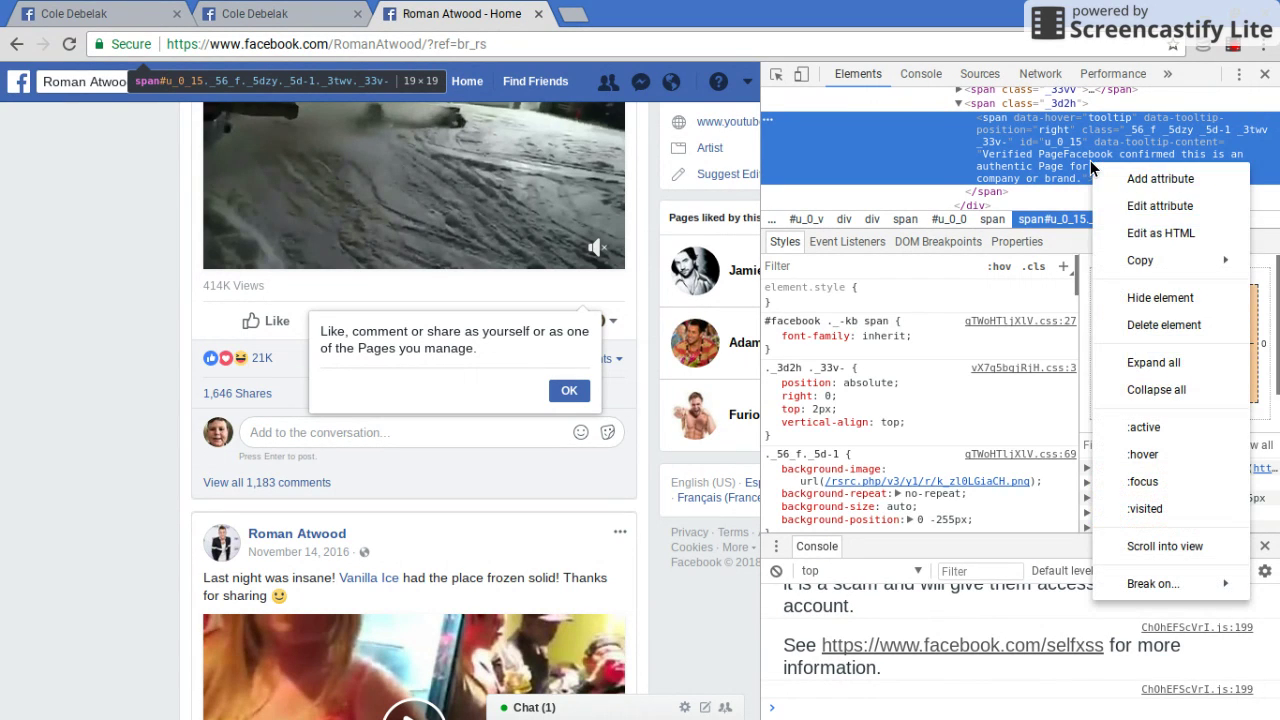
mouse_move(1142, 262)
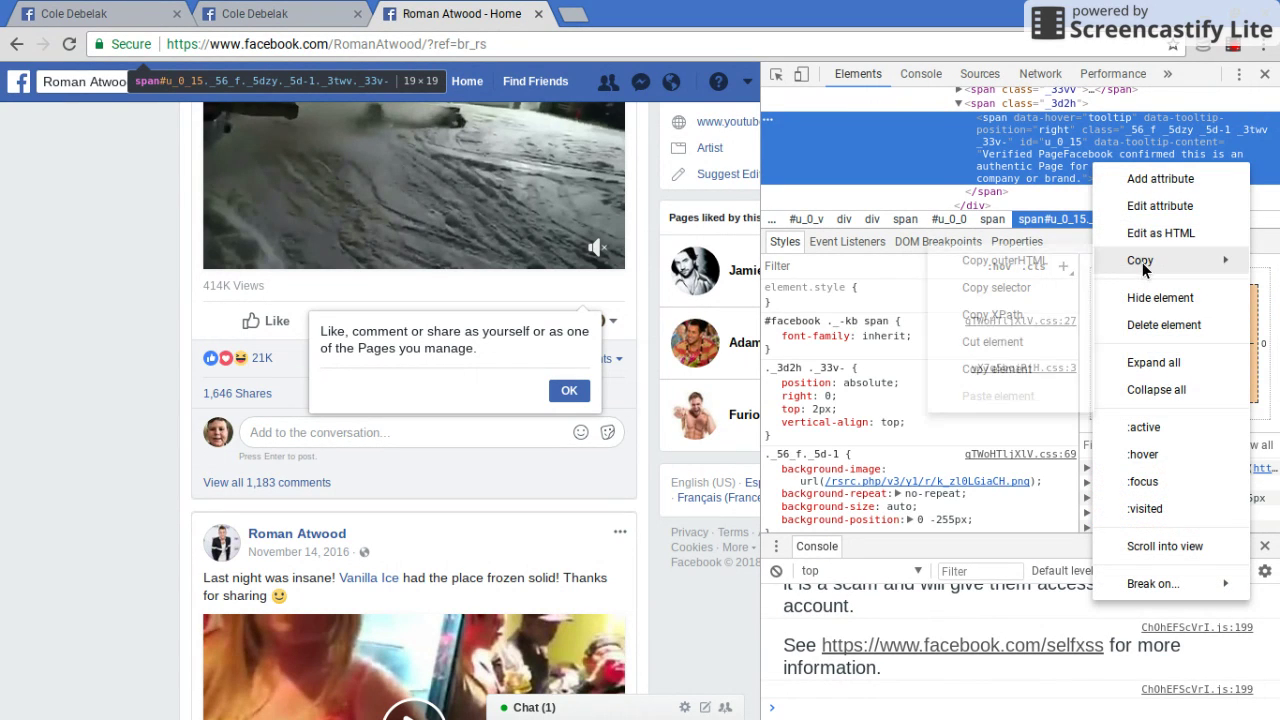
click(975, 373)
click(262, 13)
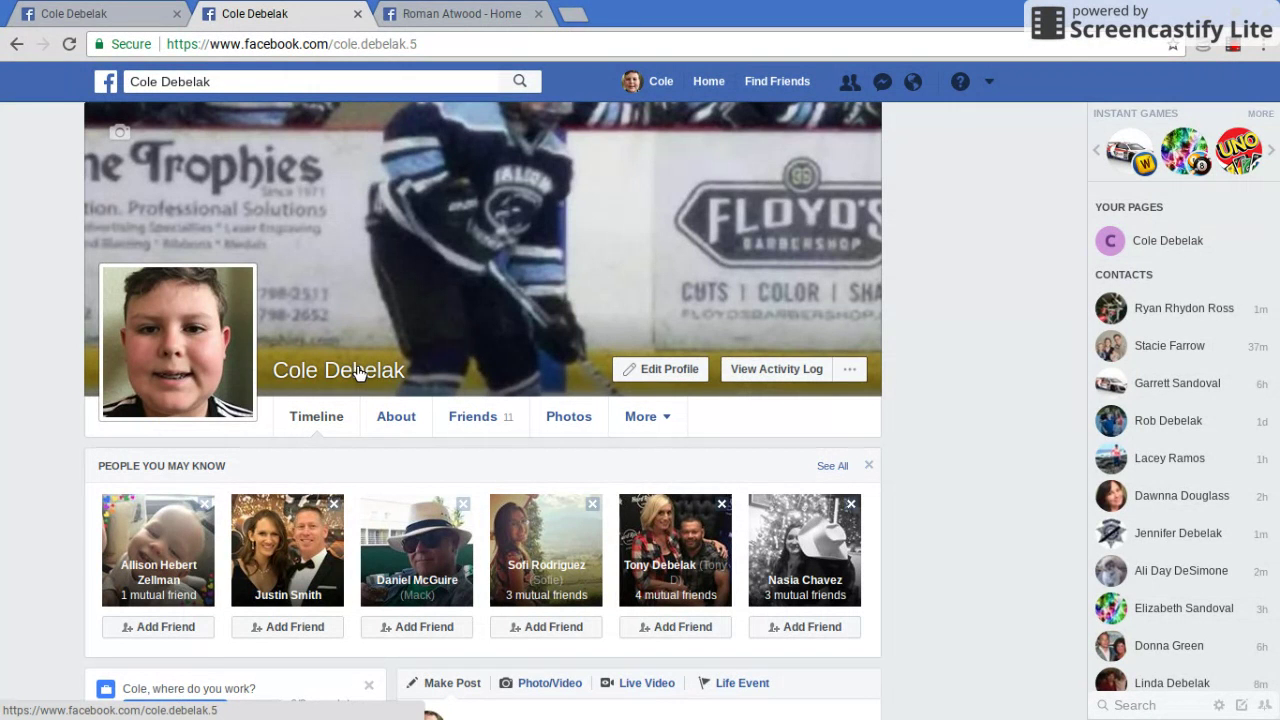
Inspect your profile name on the cover to reveal its link element in DevTools.
right_click(358, 372)
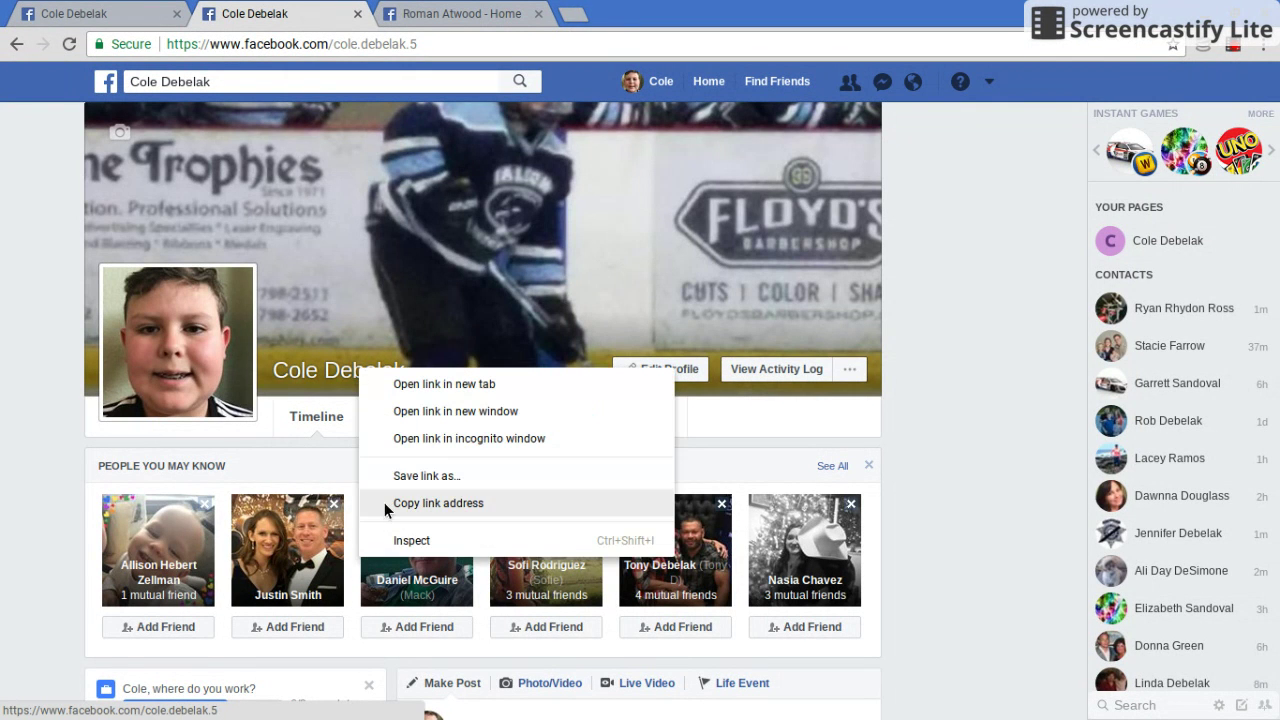
click(388, 535)
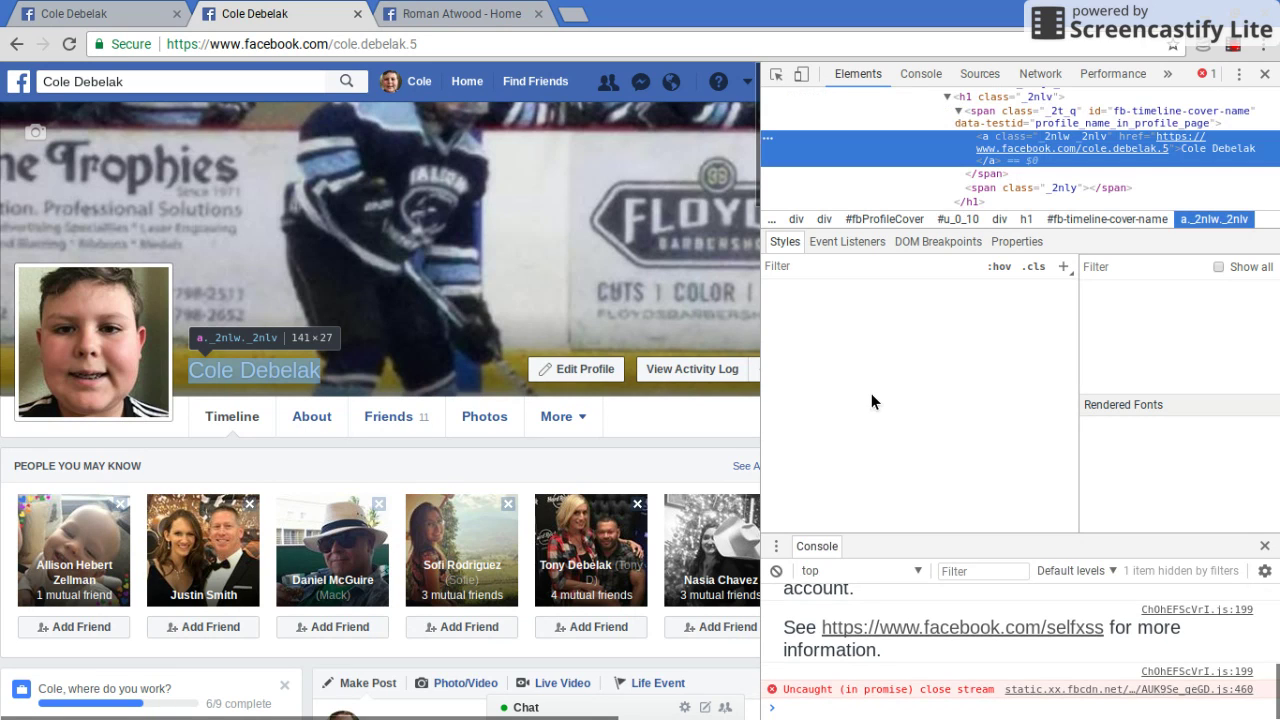
Paste the copied badge span right after your name's link in the HTML editor, then close DevTools.
right_click(1179, 152)
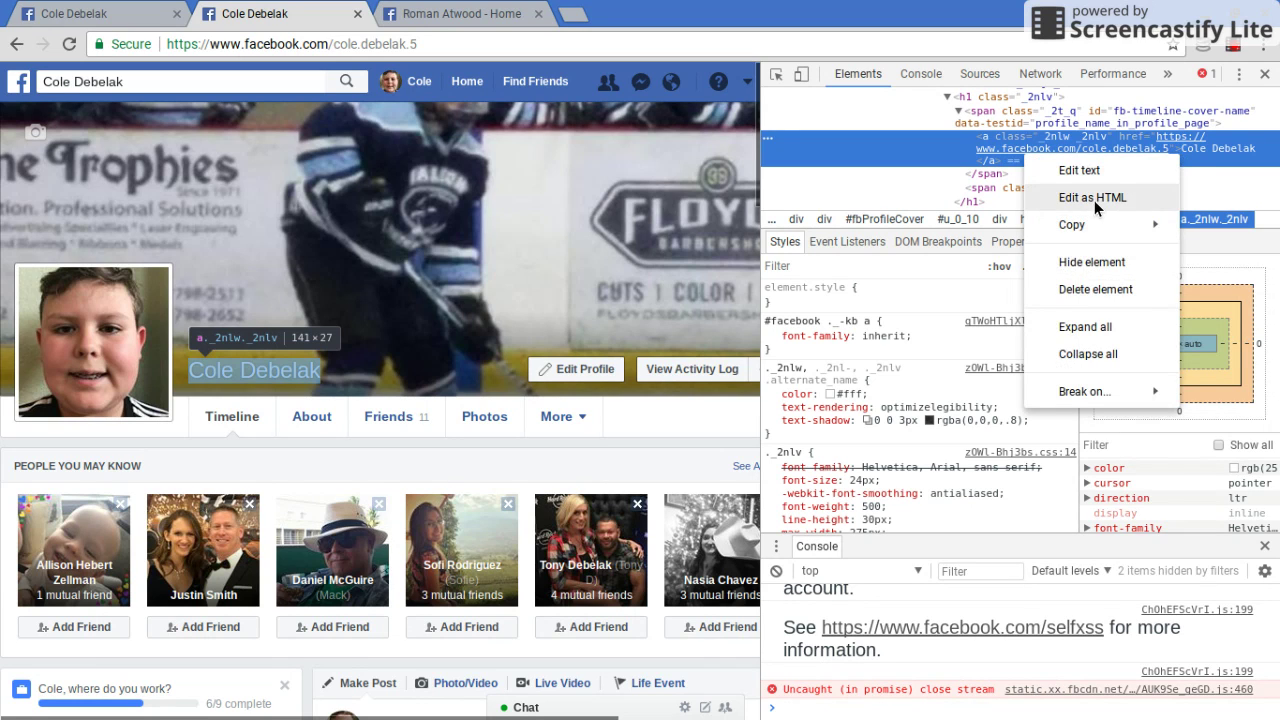
key(Escape)
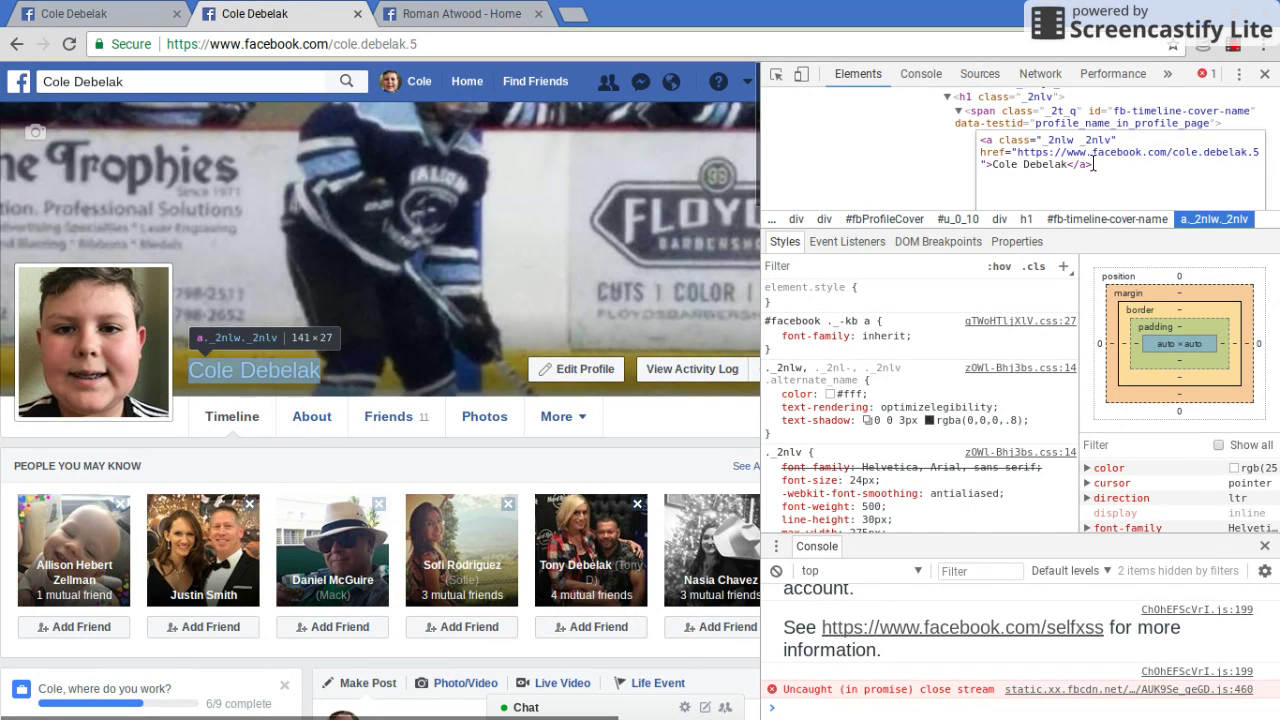
right_click(1094, 164)
click(909, 228)
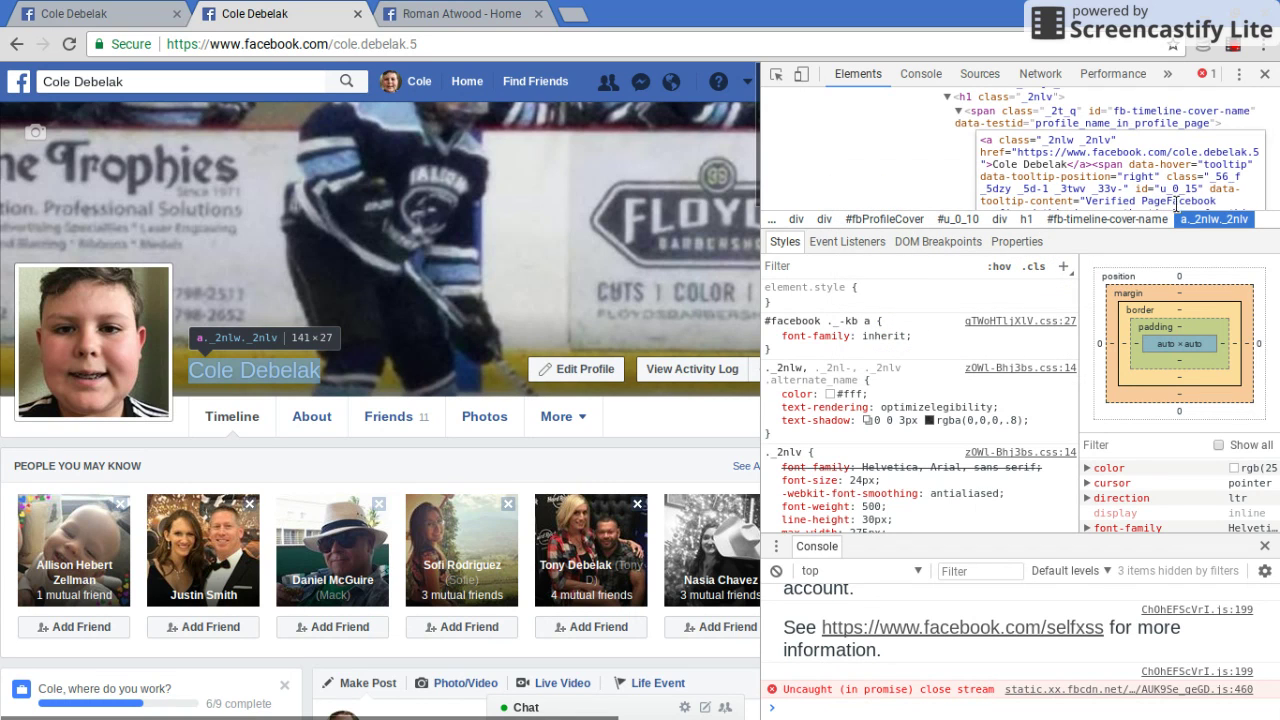
click(1266, 79)
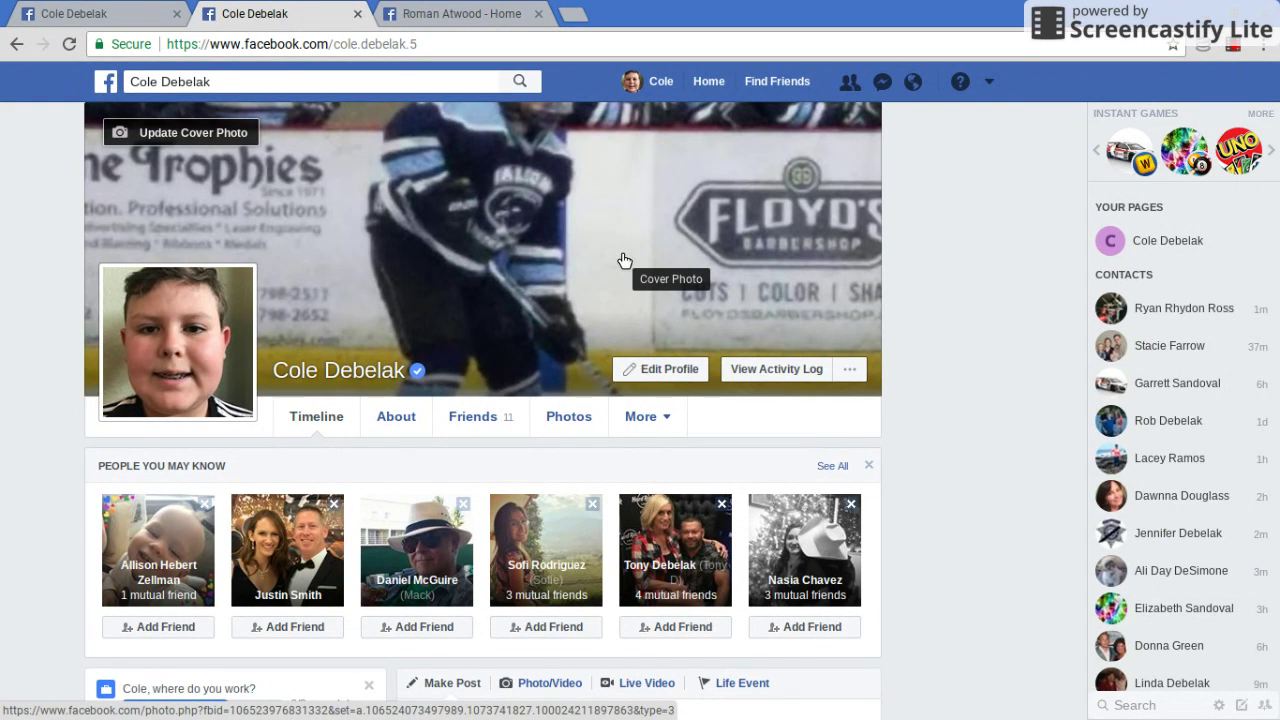
Close the celebrity's tab and check both profile tabs, which still show the blue badge.
click(538, 14)
click(69, 9)
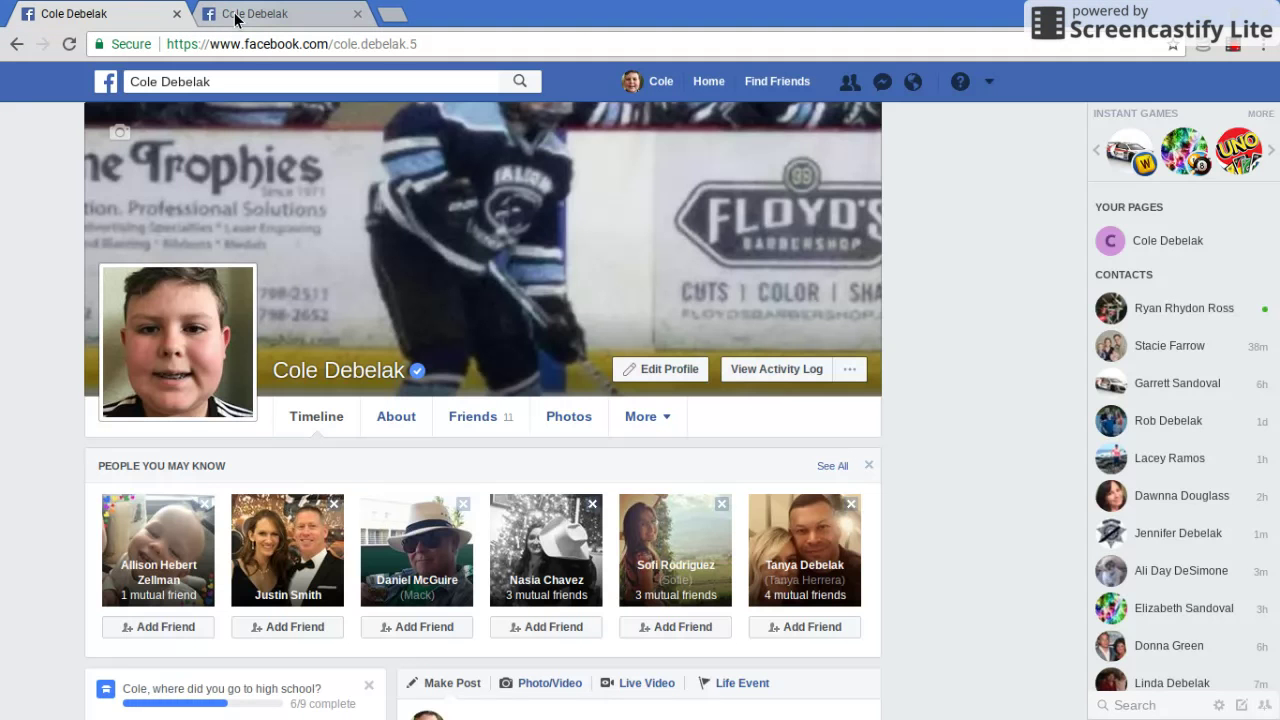
click(237, 14)
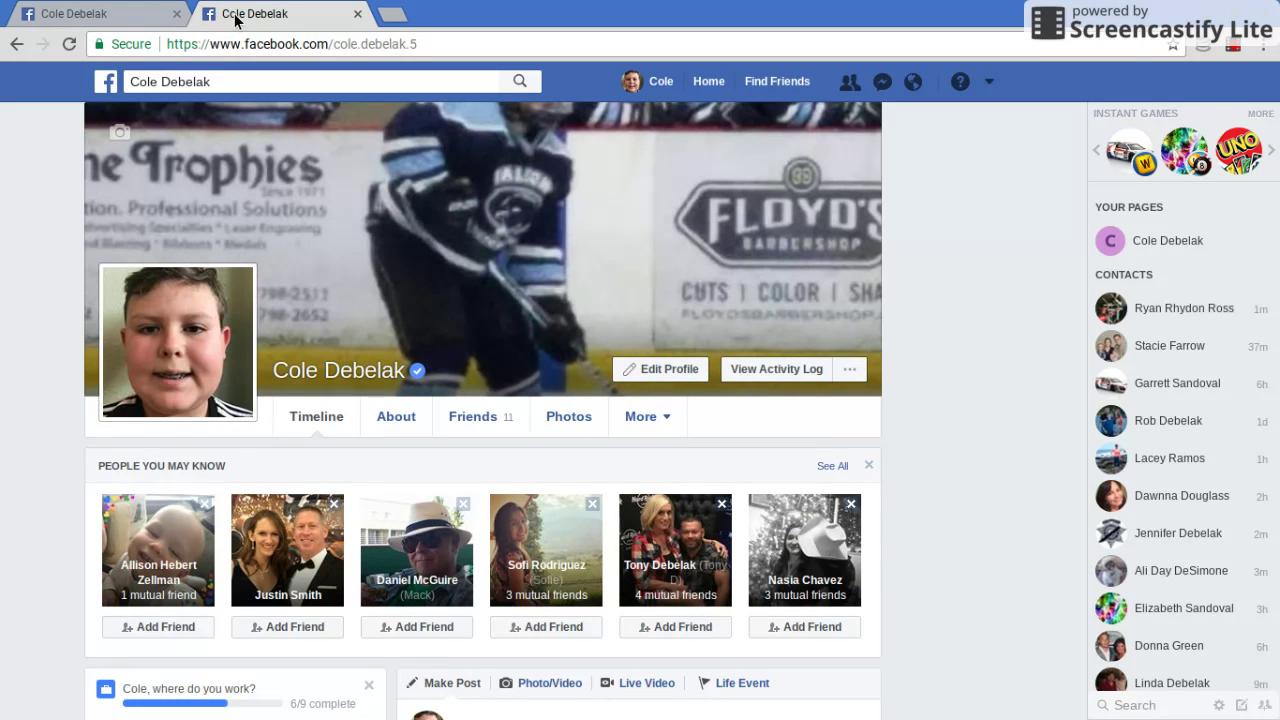
click(100, 14)
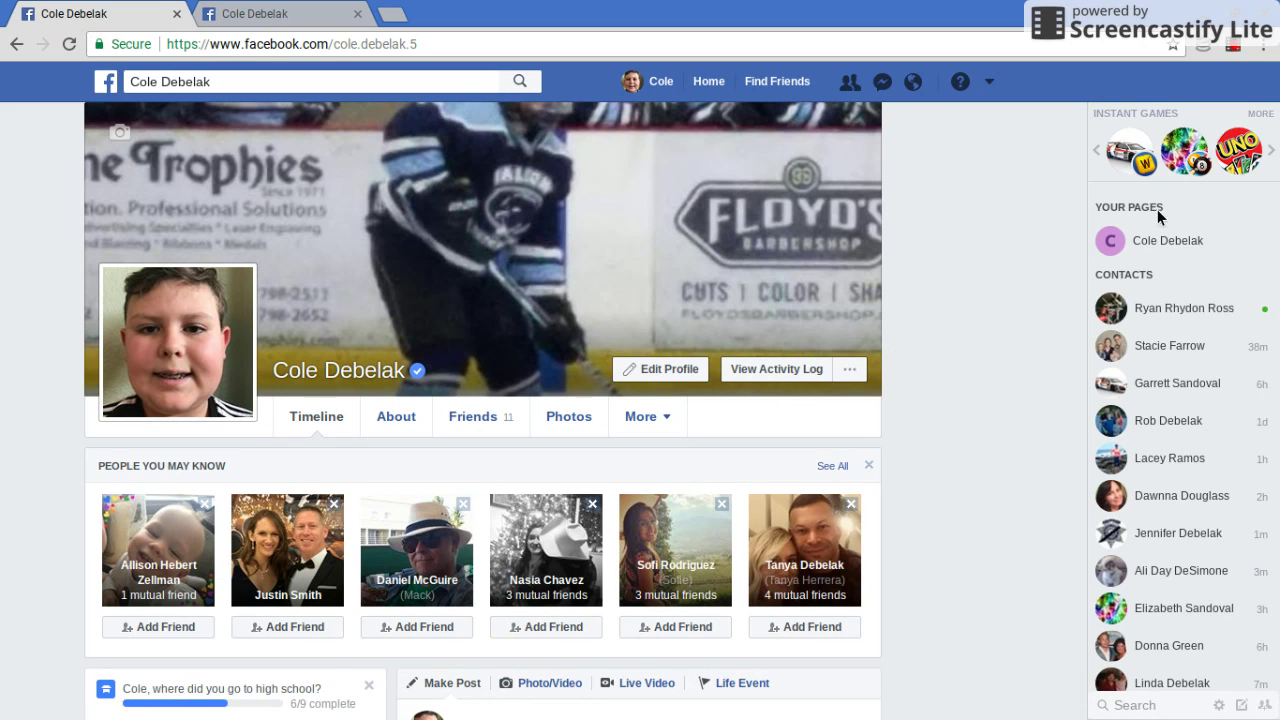
Open the Screencastify recording popup from the Chrome toolbar.
click(1236, 47)
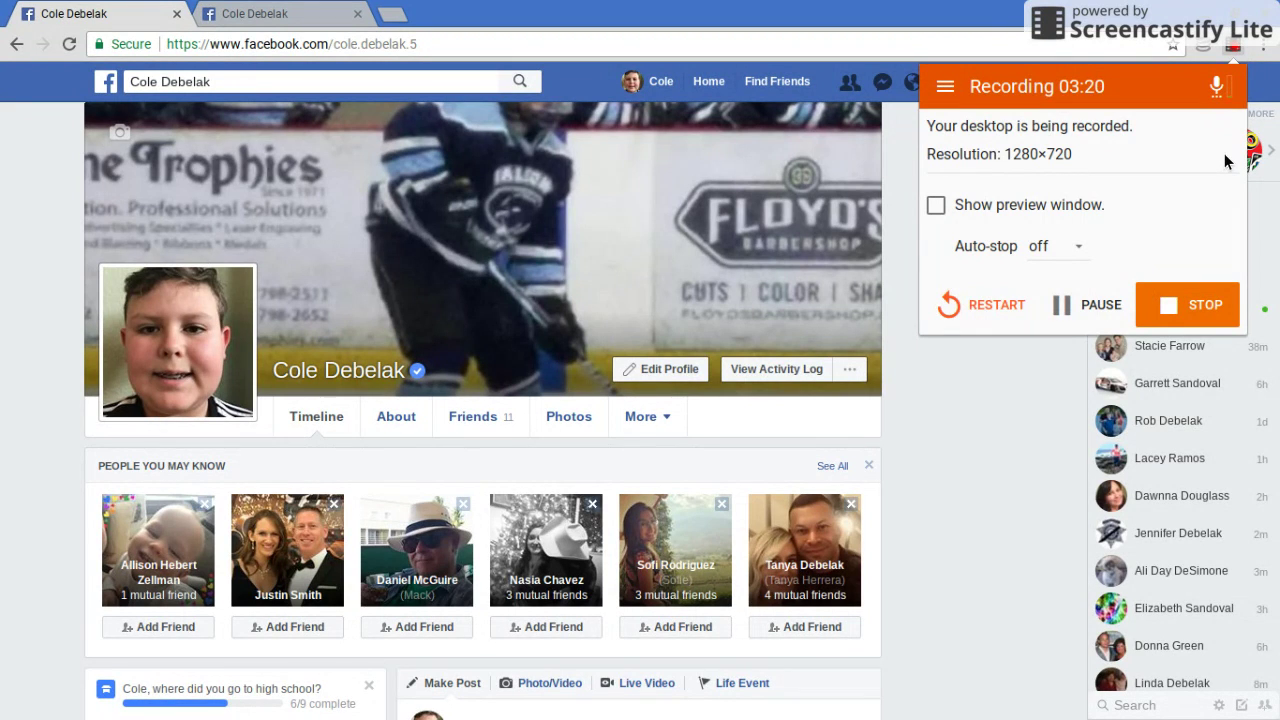